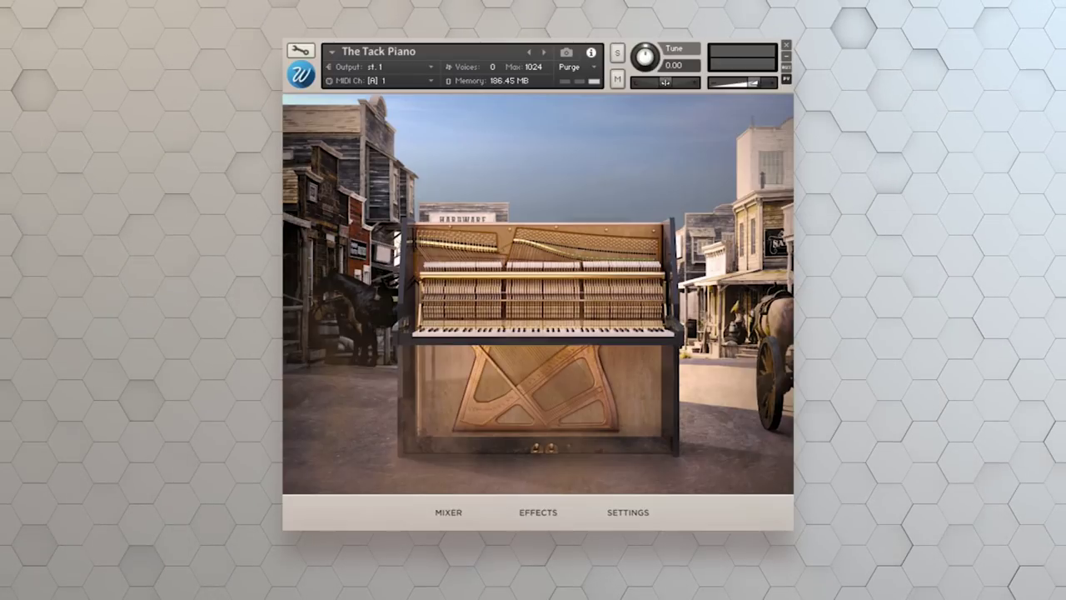
Step: Show the piano's mic mixer and switch from the Mix to the Far mic position
left_click(447, 513)
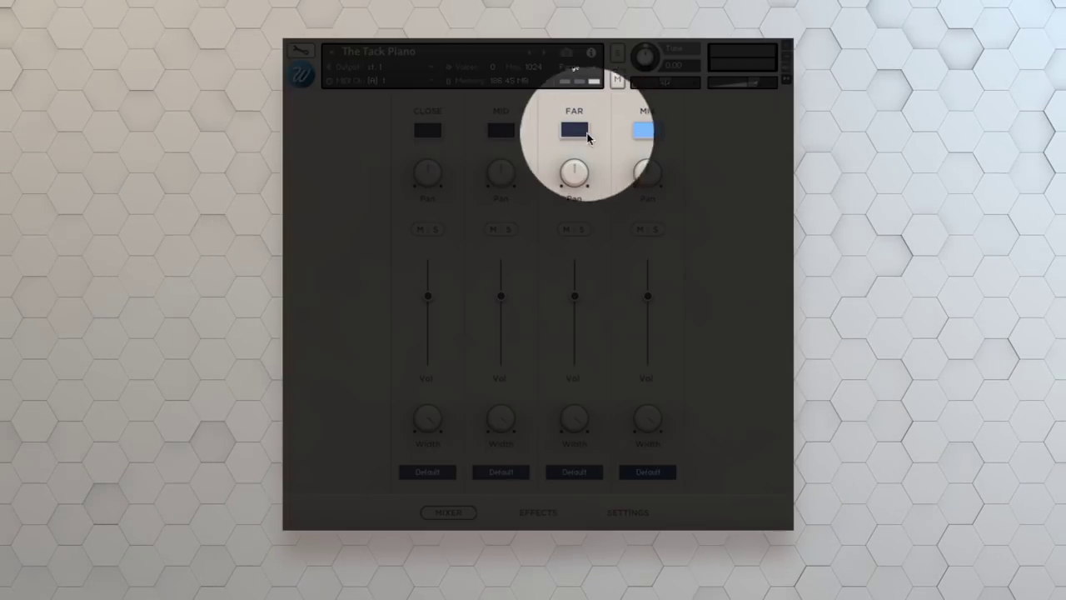
left_click(586, 134)
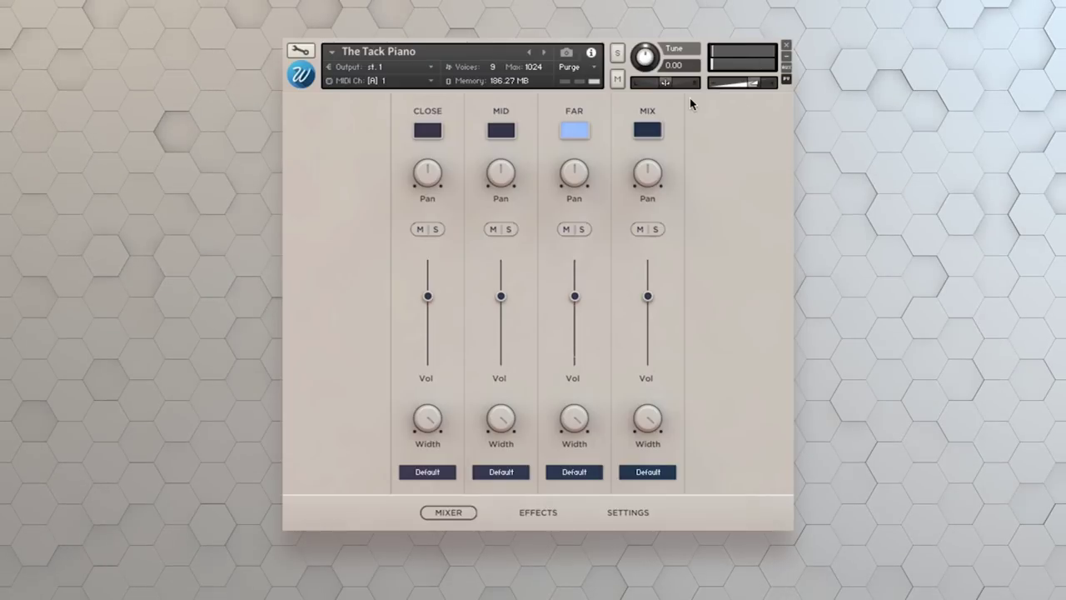
Step: Switch to the Close mic, briefly add Far with its volume lowered, then turn Far off
left_click(573, 132)
left_click(423, 134)
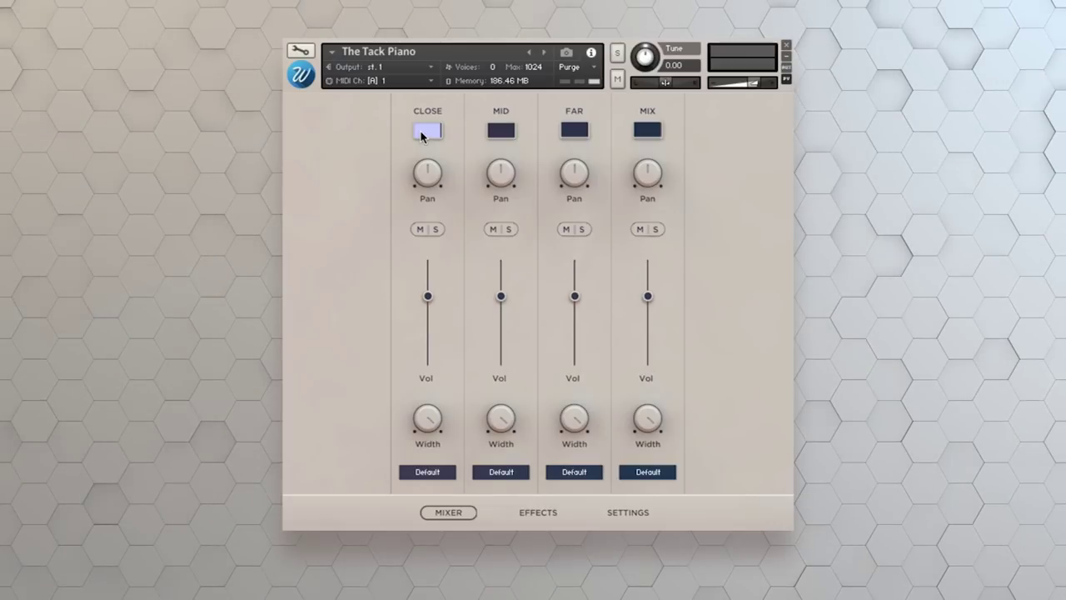
left_click(581, 131)
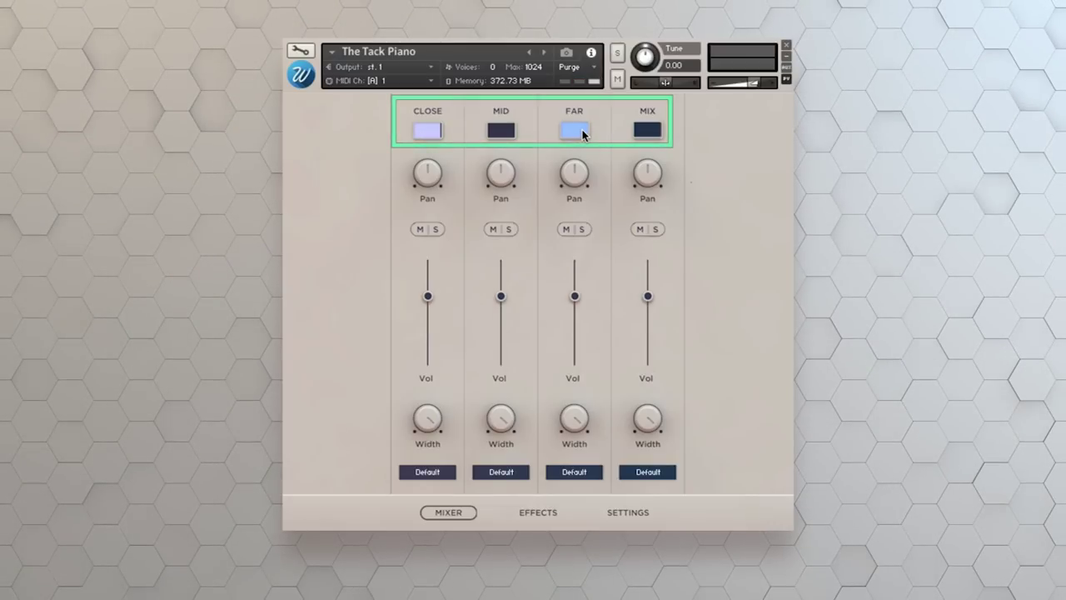
mouse_move(575, 311)
left_mouse_down()
mouse_move(571, 380)
mouse_move(569, 322)
left_mouse_up()
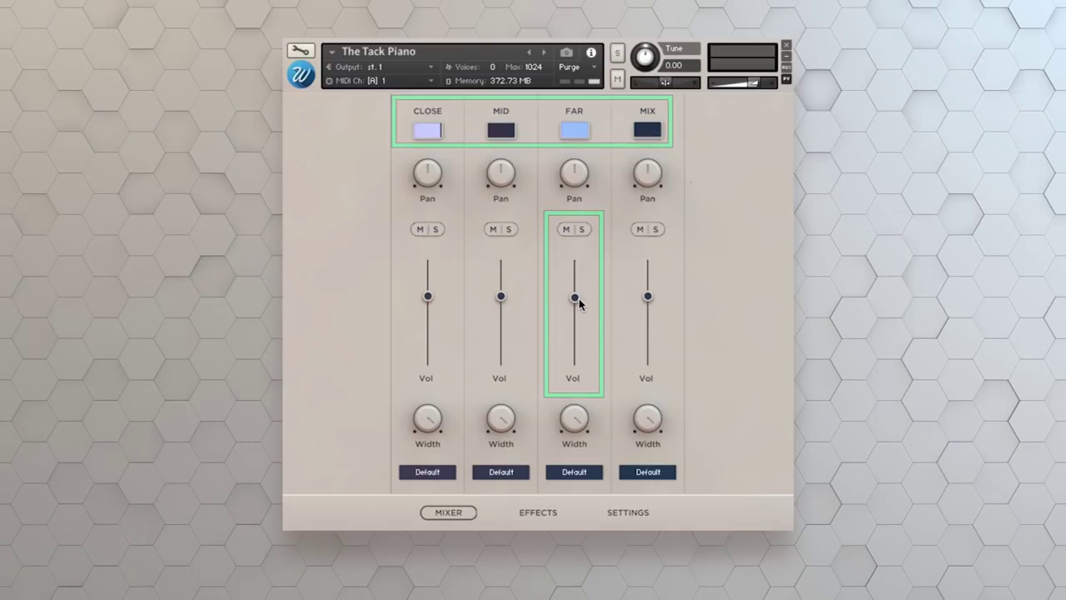
left_click(576, 133)
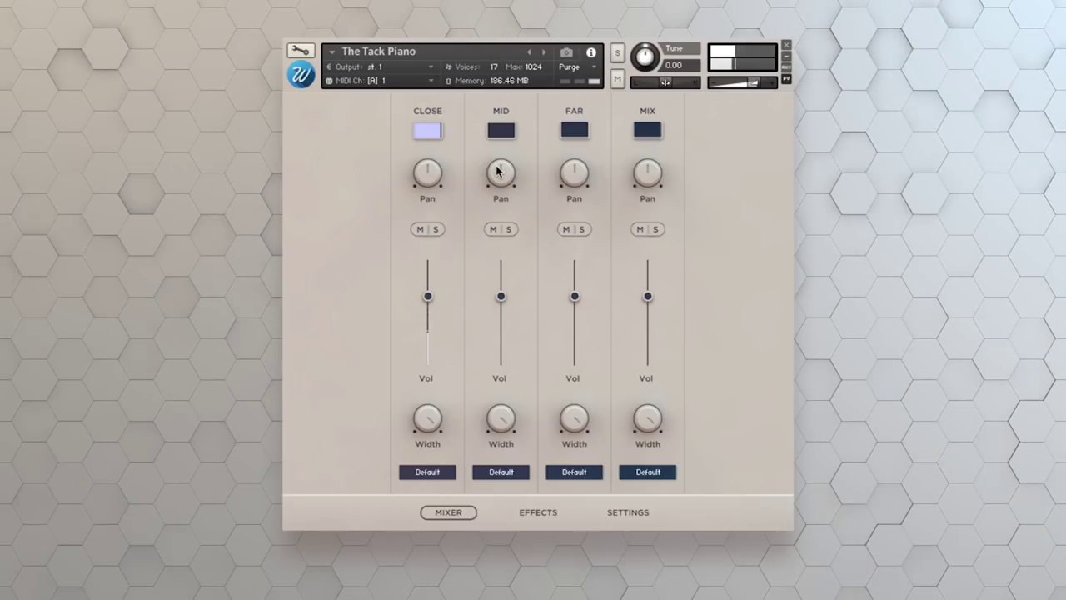
Step: Return to the Mix mic position, close the mixer, and show the eight empty effect slots
left_click(428, 131)
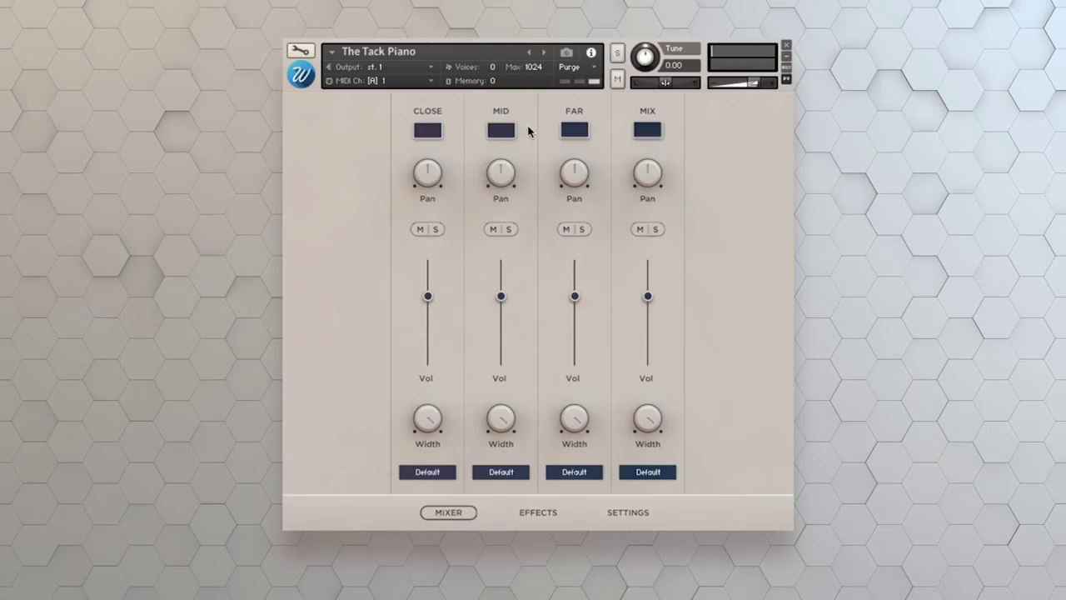
left_click(649, 131)
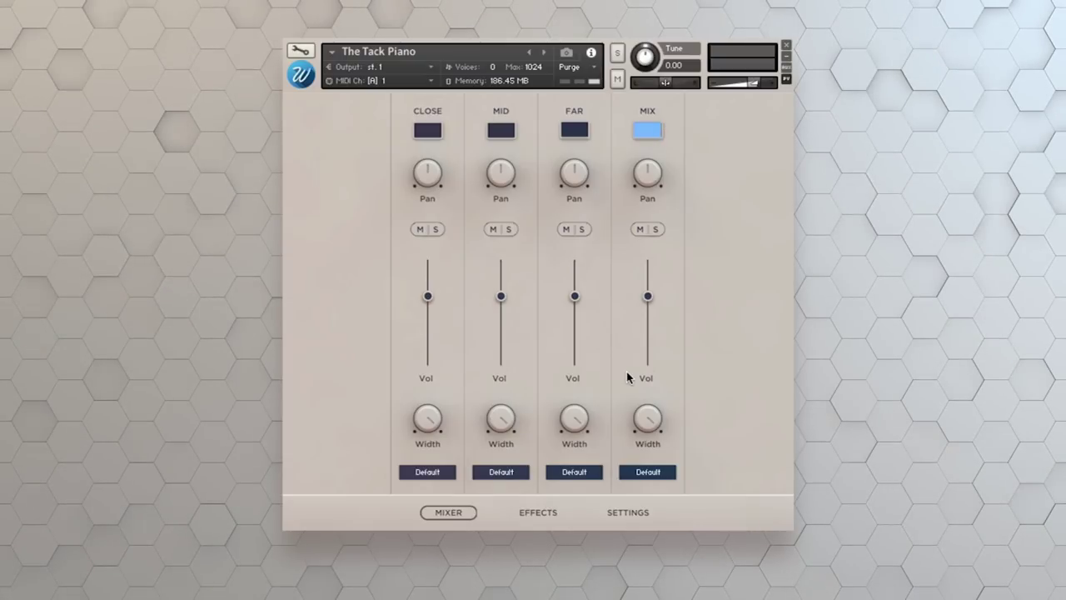
left_click(448, 512)
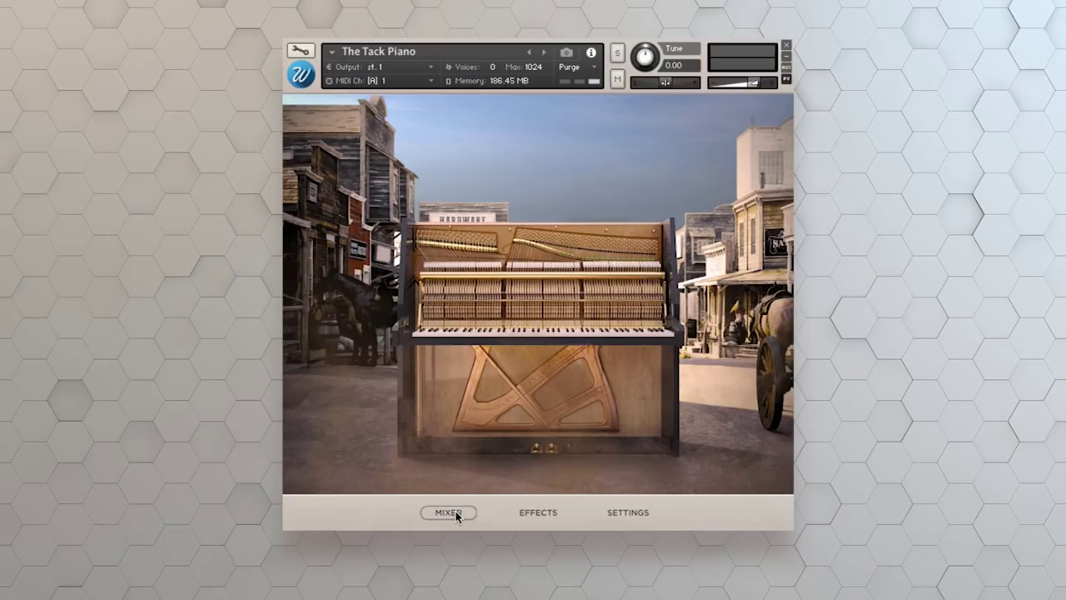
left_click(533, 513)
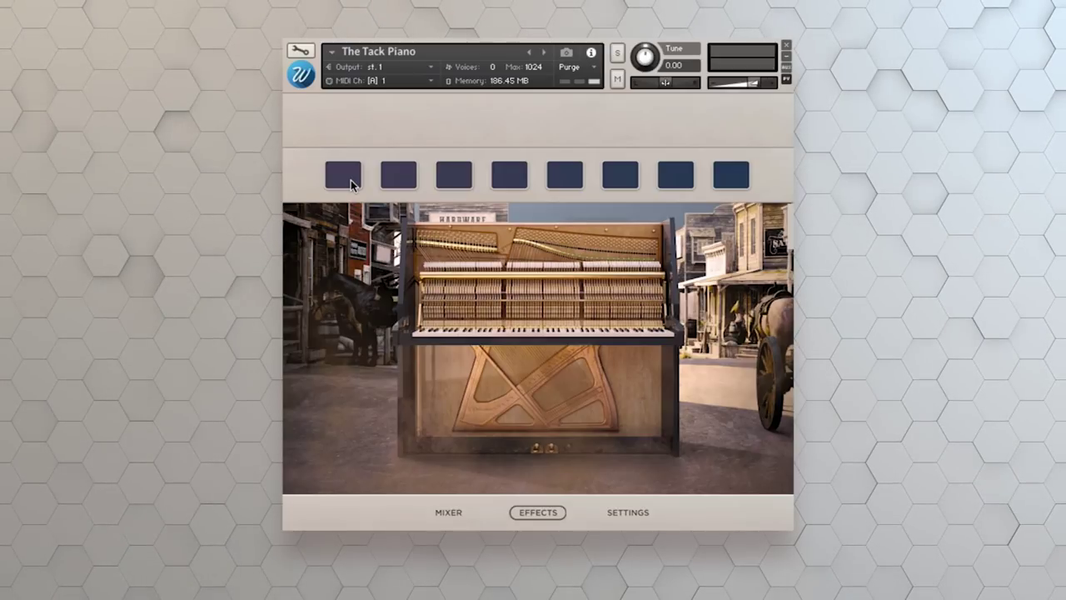
Step: Load a Chorus effect into the piano's first effect slot
left_click(351, 180)
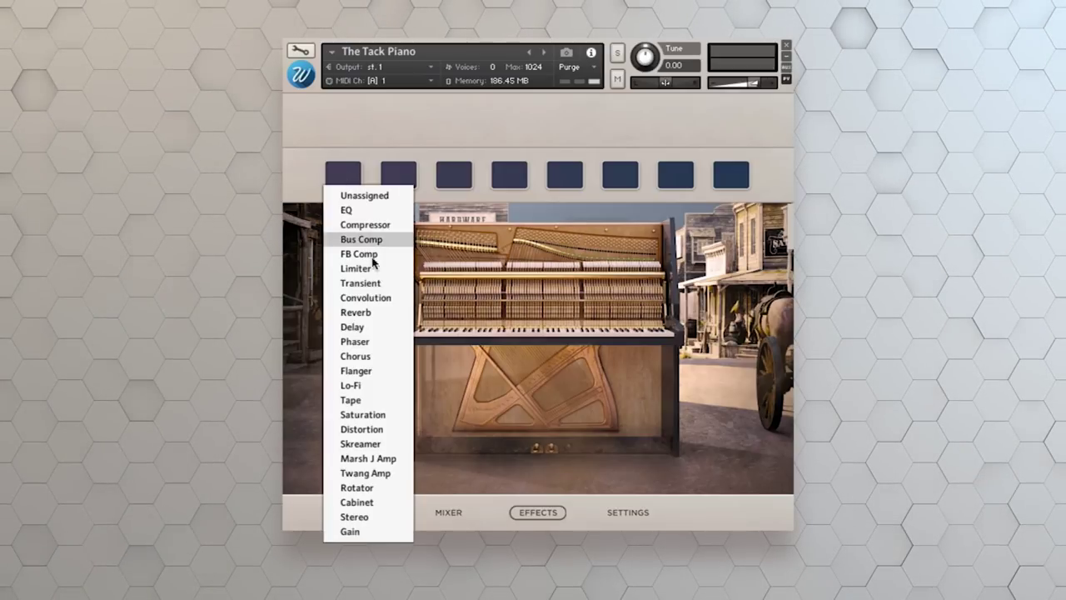
left_click(372, 359)
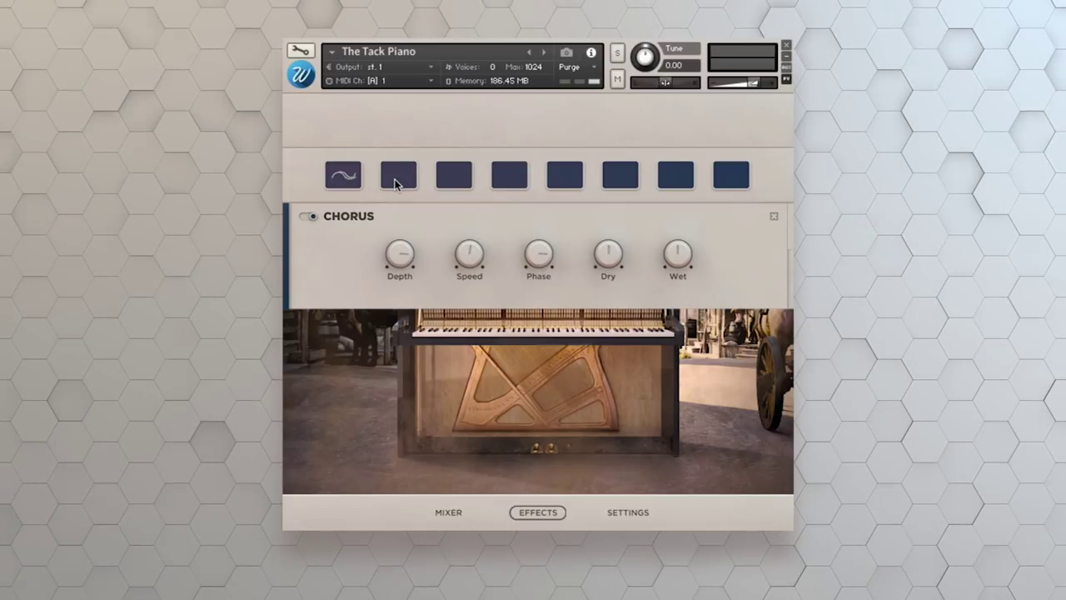
left_click(576, 180)
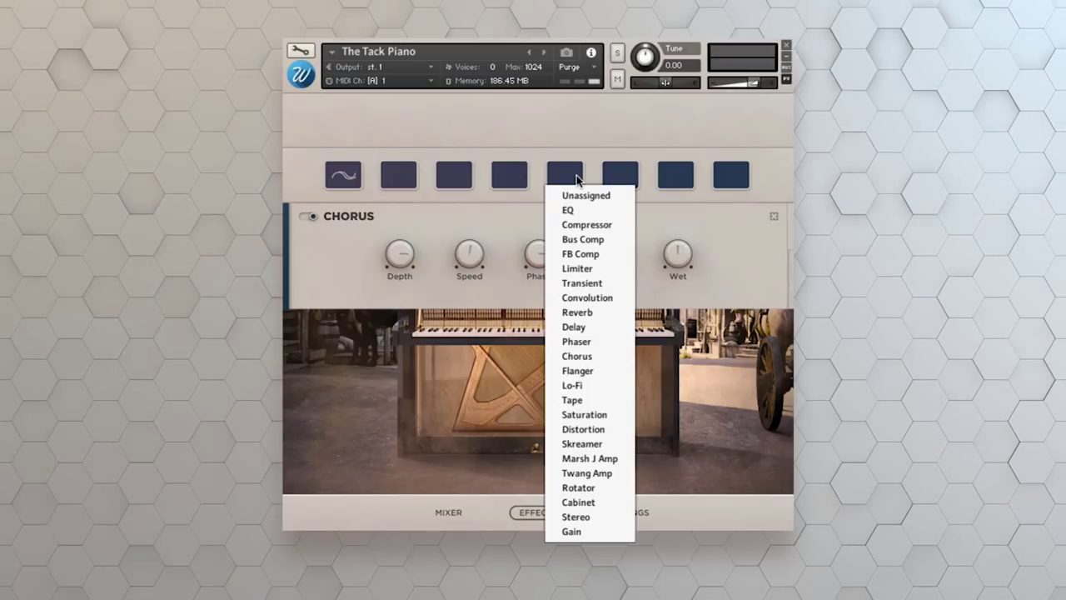
Step: Put a Convolution effect with the Vienna impulse in slot five, adjusting its Dry and Wet knobs
left_click(583, 298)
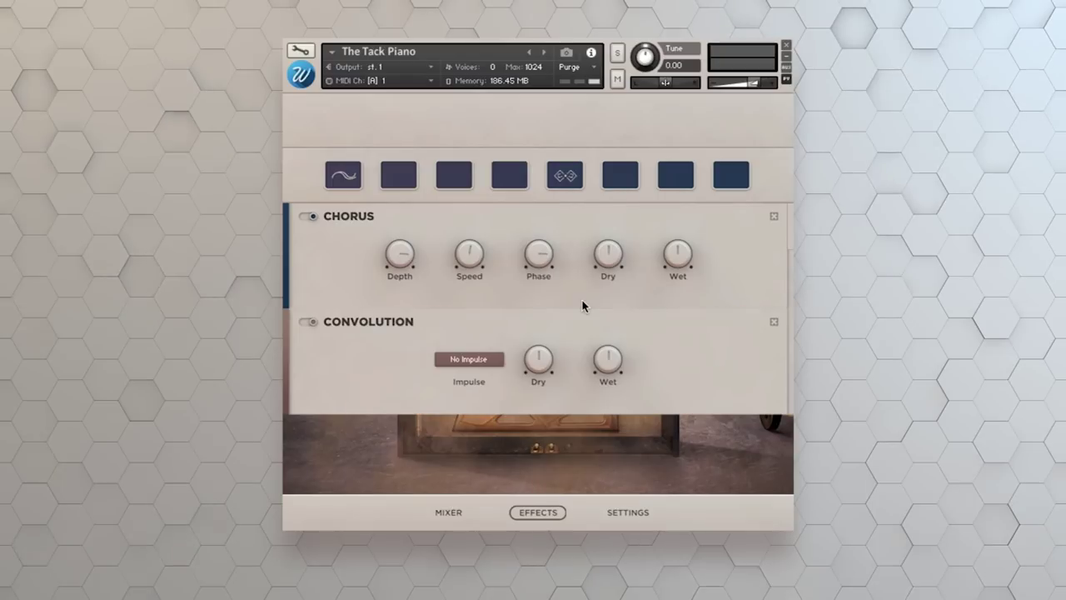
left_click(469, 360)
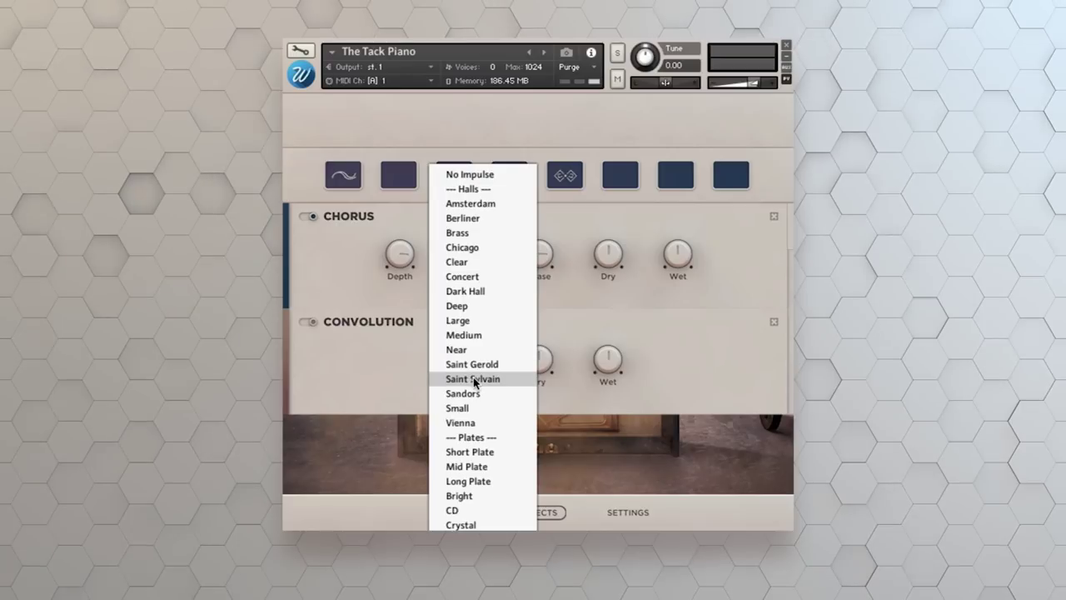
left_click(471, 422)
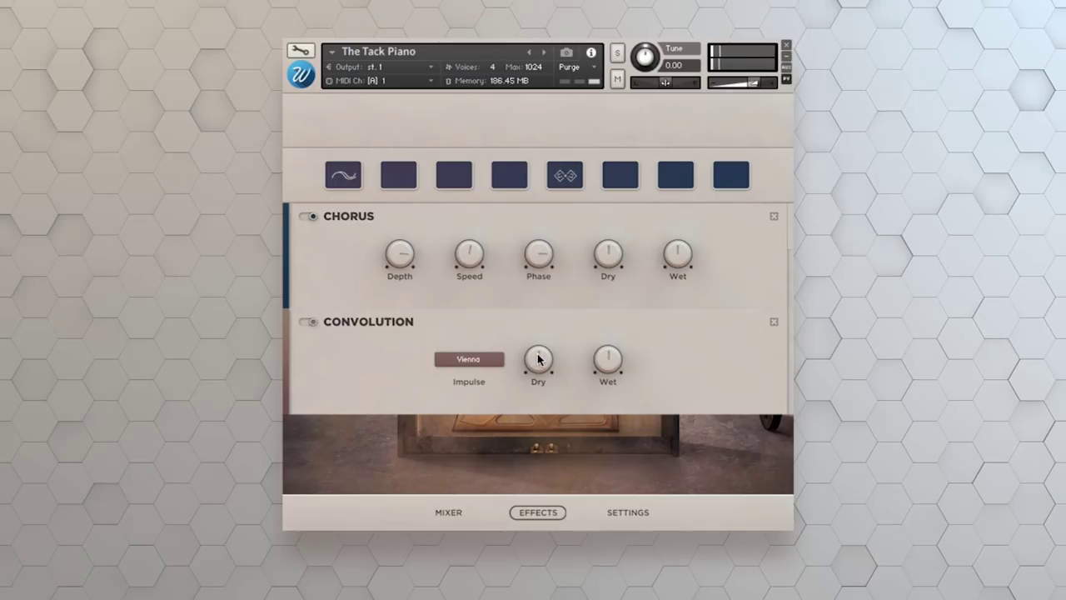
left_click_drag(538, 398, 538, 425)
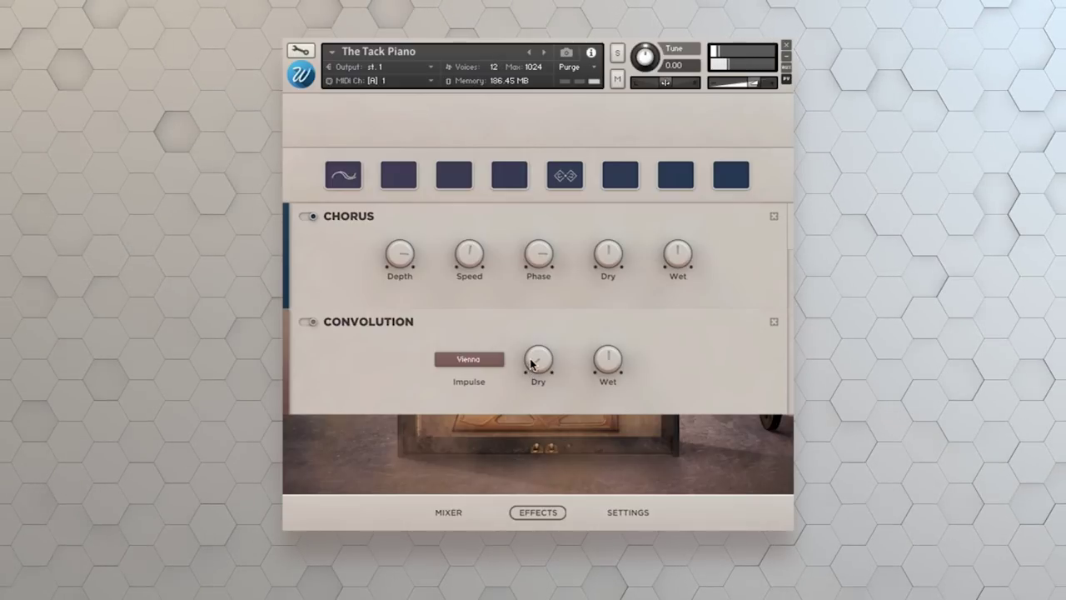
left_click_drag(539, 360, 552, 322)
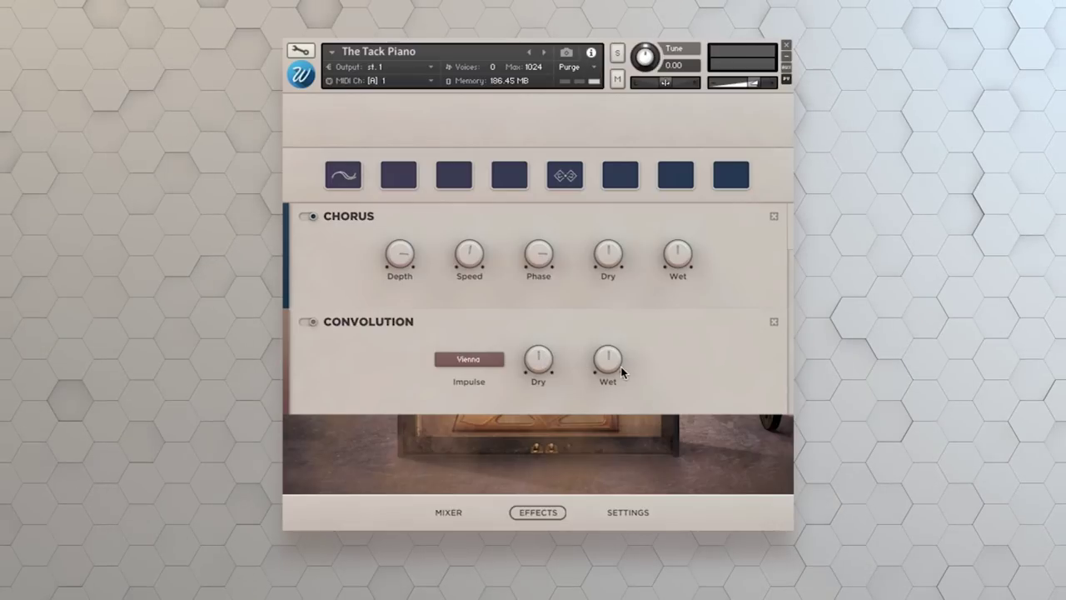
left_click_drag(607, 370, 605, 442)
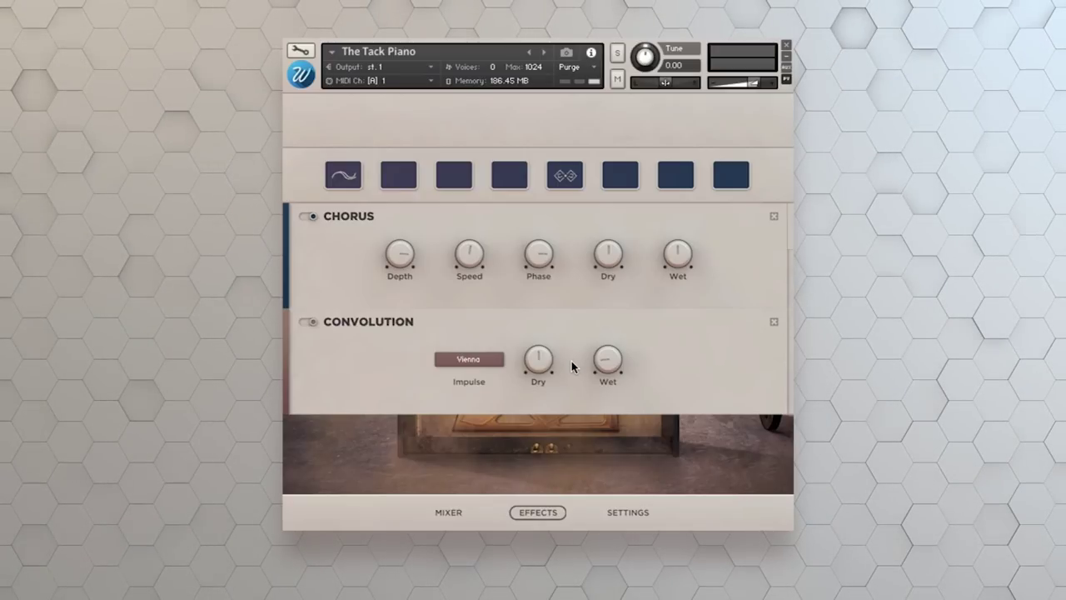
left_click_drag(614, 364, 610, 360)
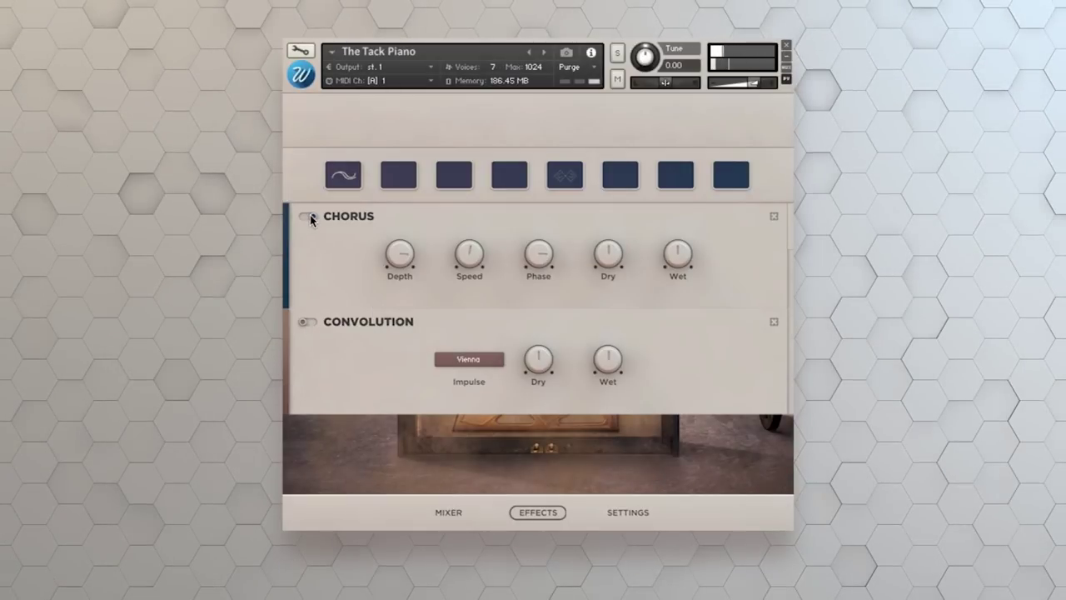
Step: Bypass the Chorus effect, then switch it back on
left_click(309, 215)
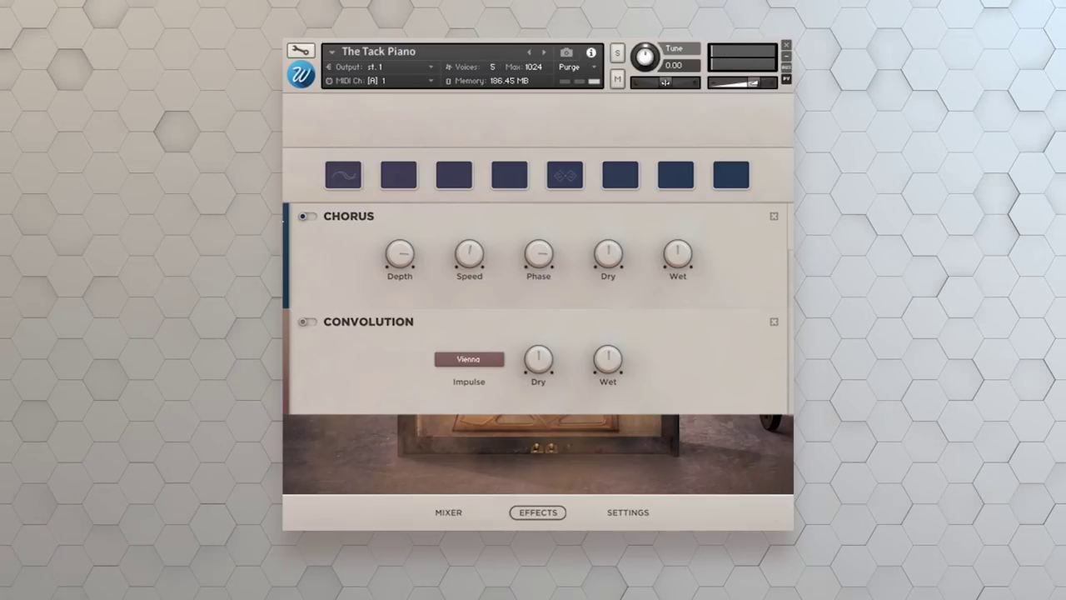
left_click(307, 217)
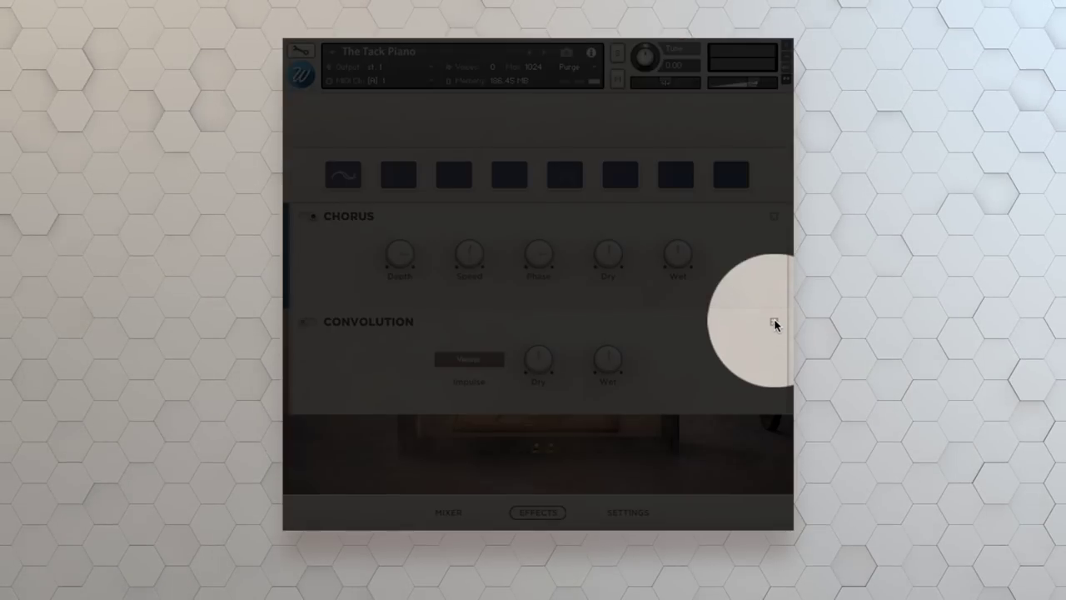
Step: Remove the Convolution and Chorus effects from their slots
left_click(774, 321)
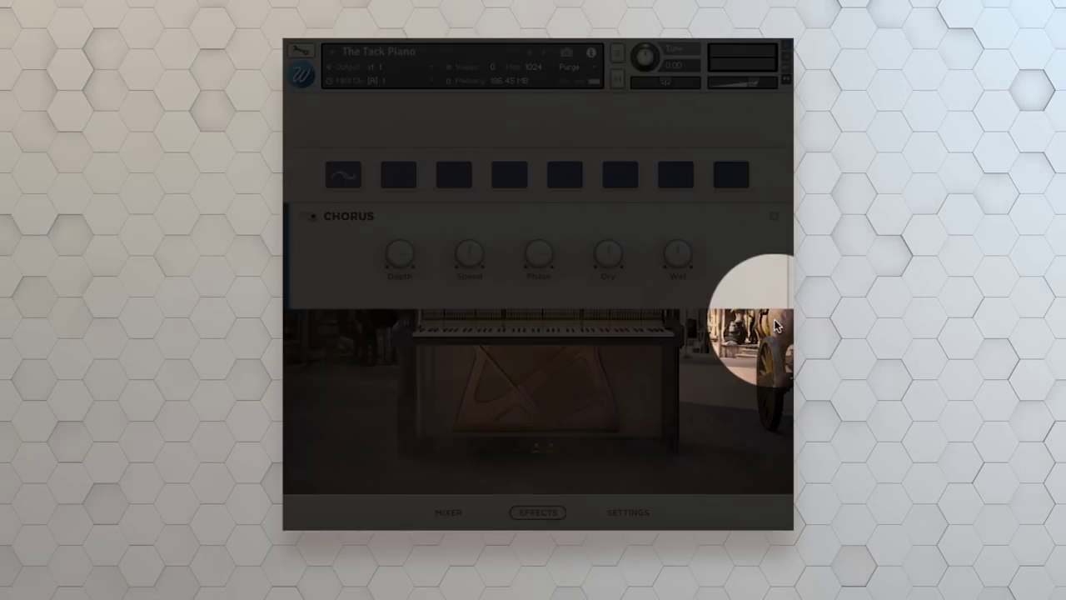
left_click(773, 217)
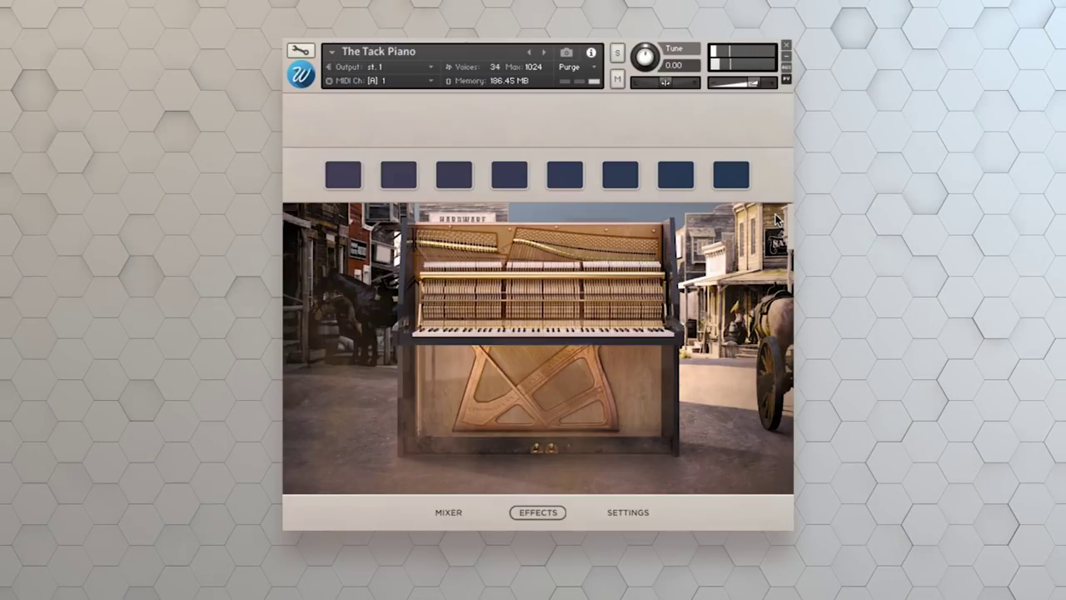
Step: Close the Effects panel and show the instrument's Settings page
left_click(543, 513)
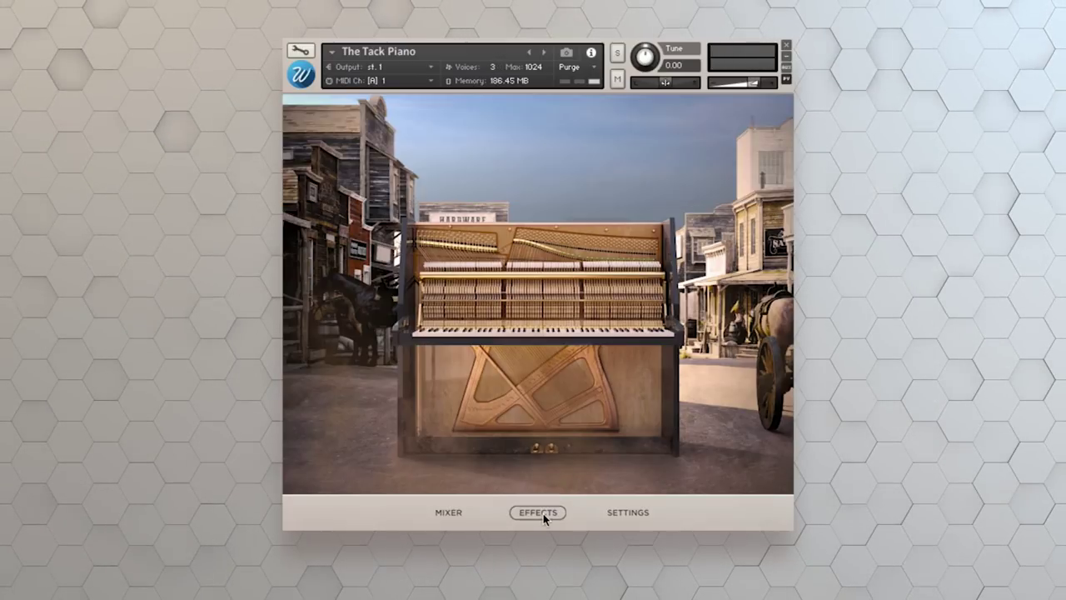
left_click(628, 513)
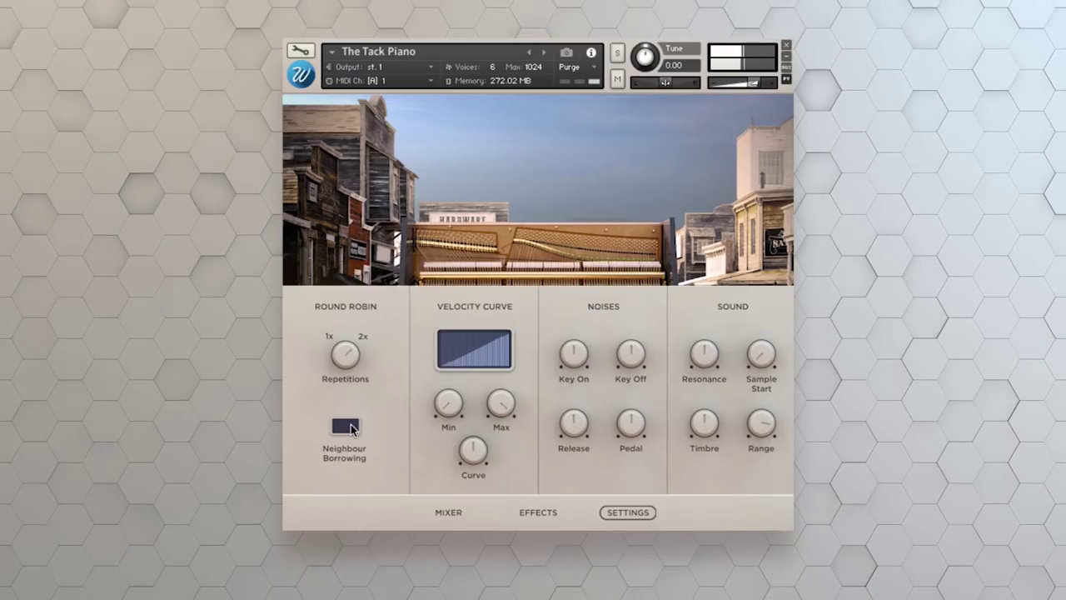
Step: Turn on Round Robin Neighbour Borrowing and bend the velocity curve away from linear
left_click(350, 424)
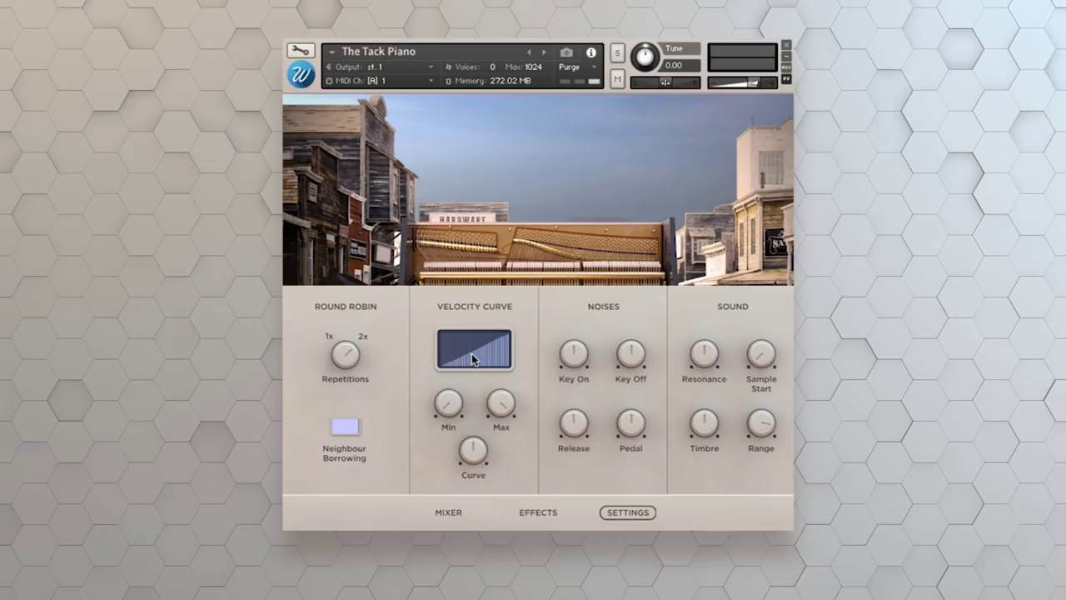
left_click_drag(472, 353, 497, 343)
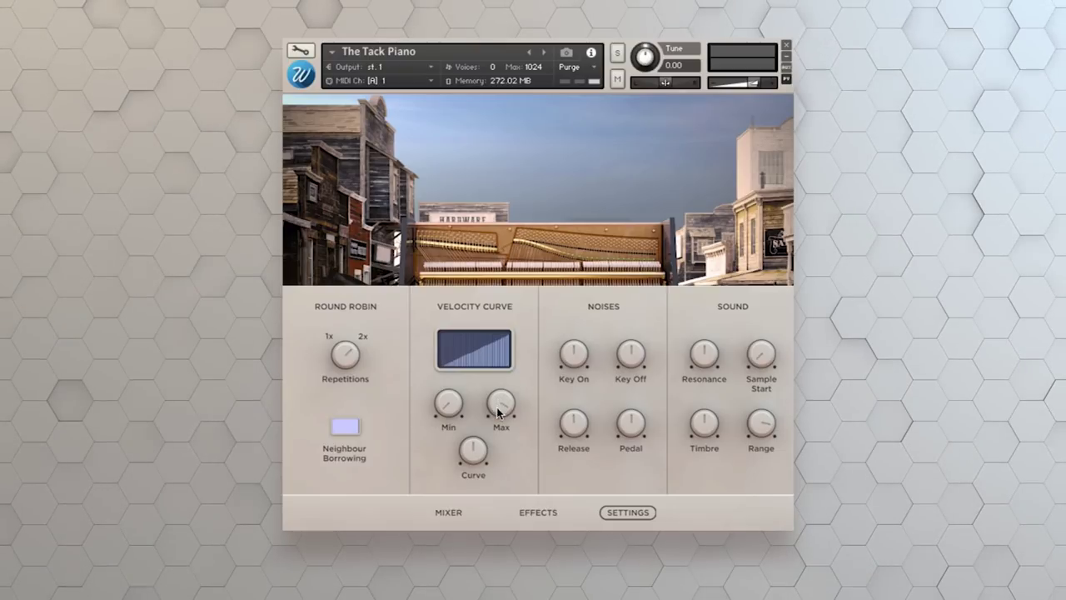
left_click_drag(498, 412, 500, 446)
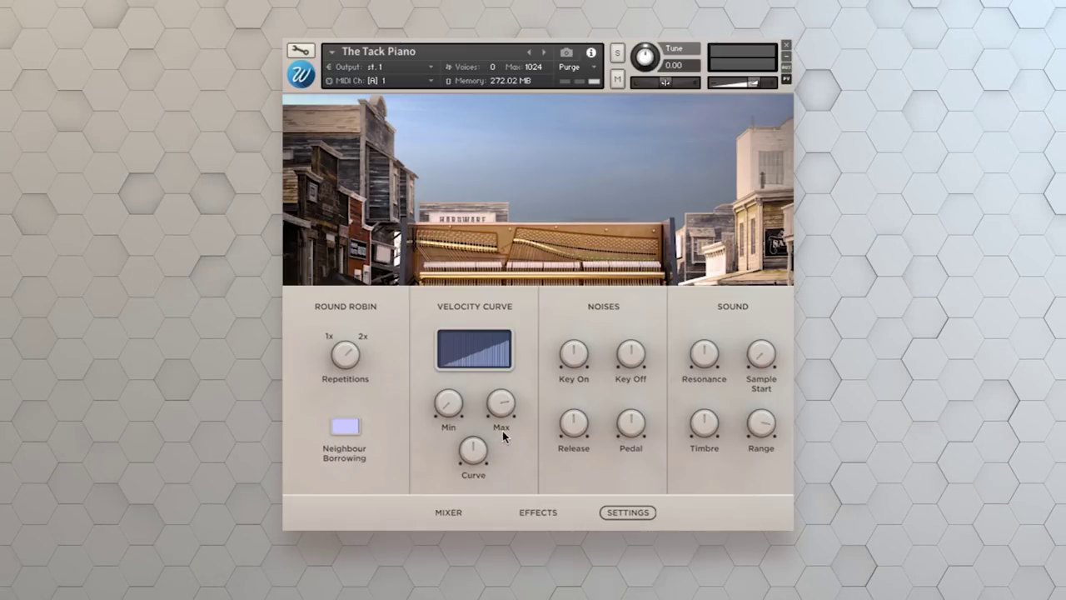
left_click_drag(509, 387, 510, 416)
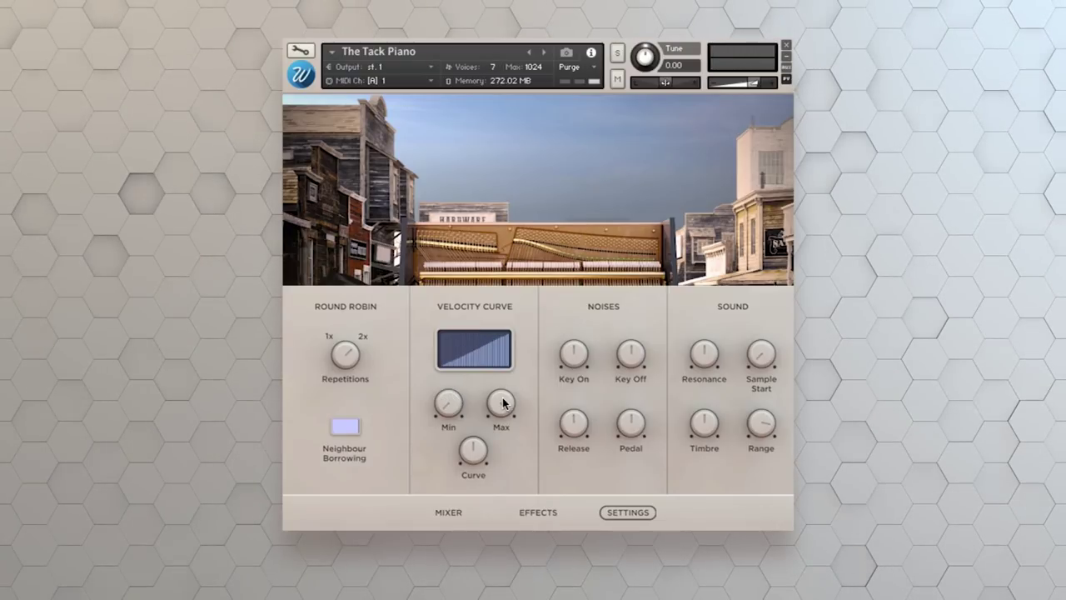
left_click_drag(471, 450, 453, 493)
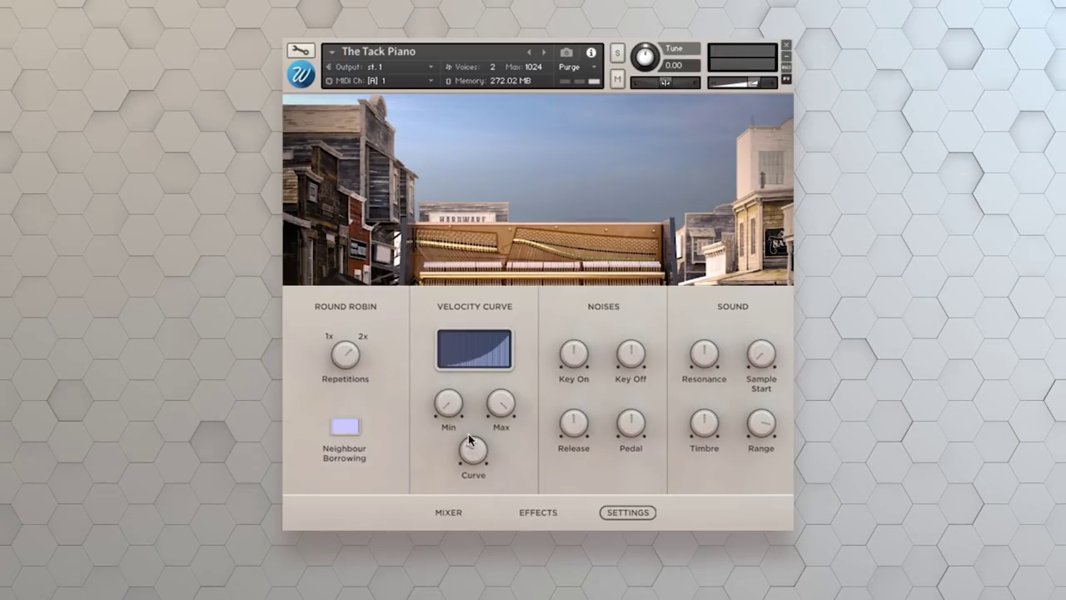
left_click_drag(472, 448, 476, 419)
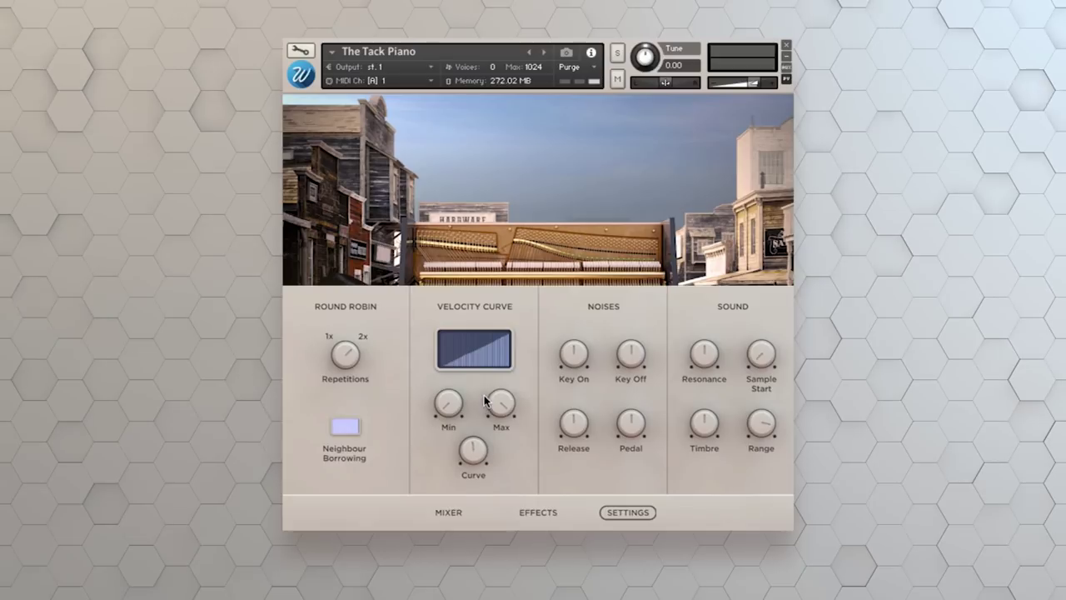
left_click(485, 367)
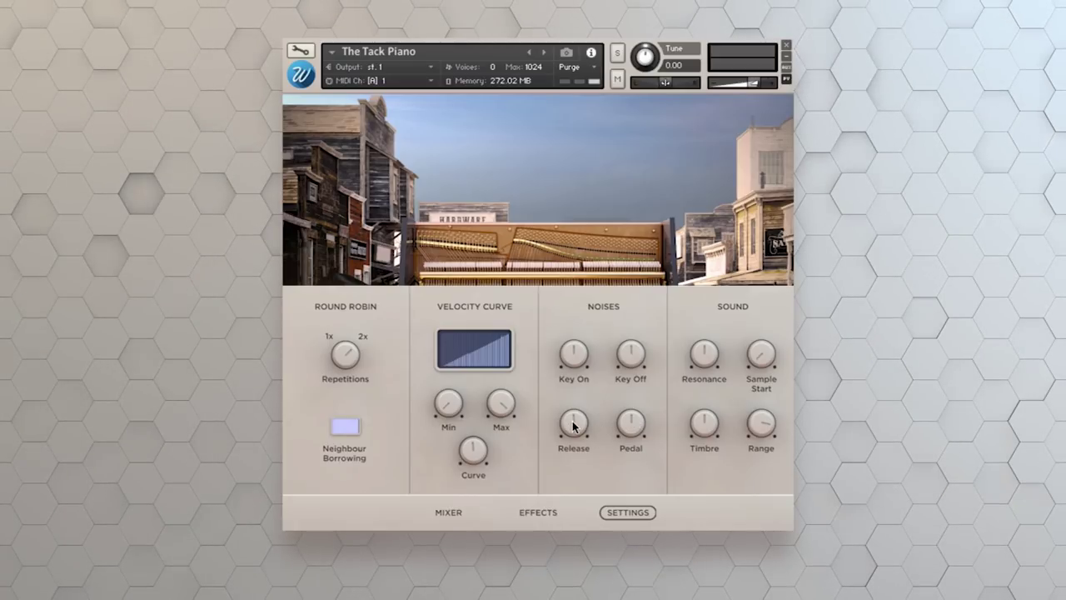
Step: Set the Release noise slightly lower and raise the Pedal noise to about 1–2 o'clock
left_click_drag(572, 420, 572, 437)
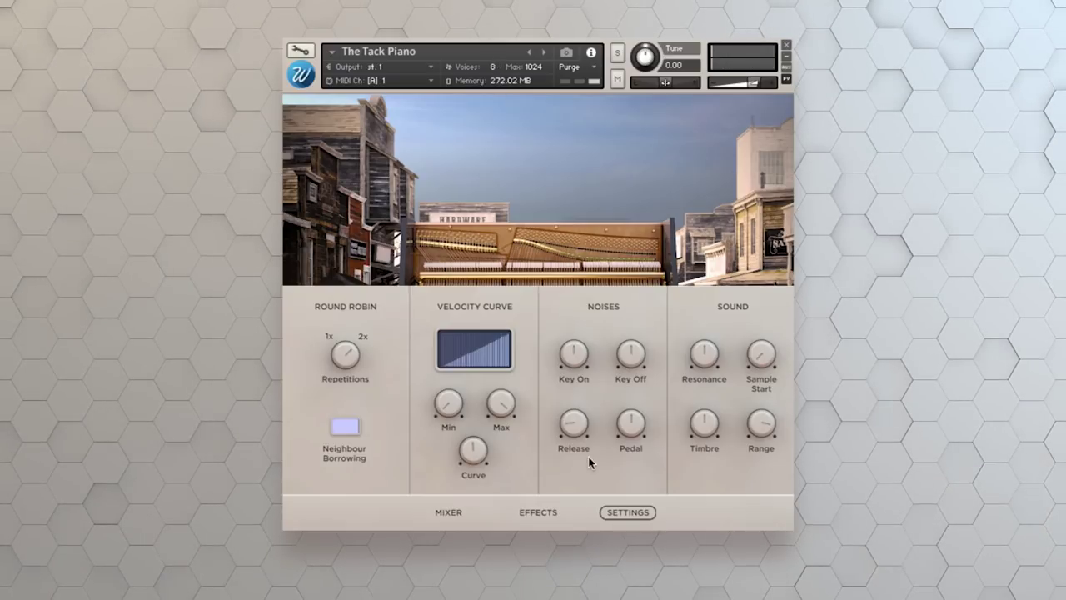
left_click_drag(574, 423, 588, 374)
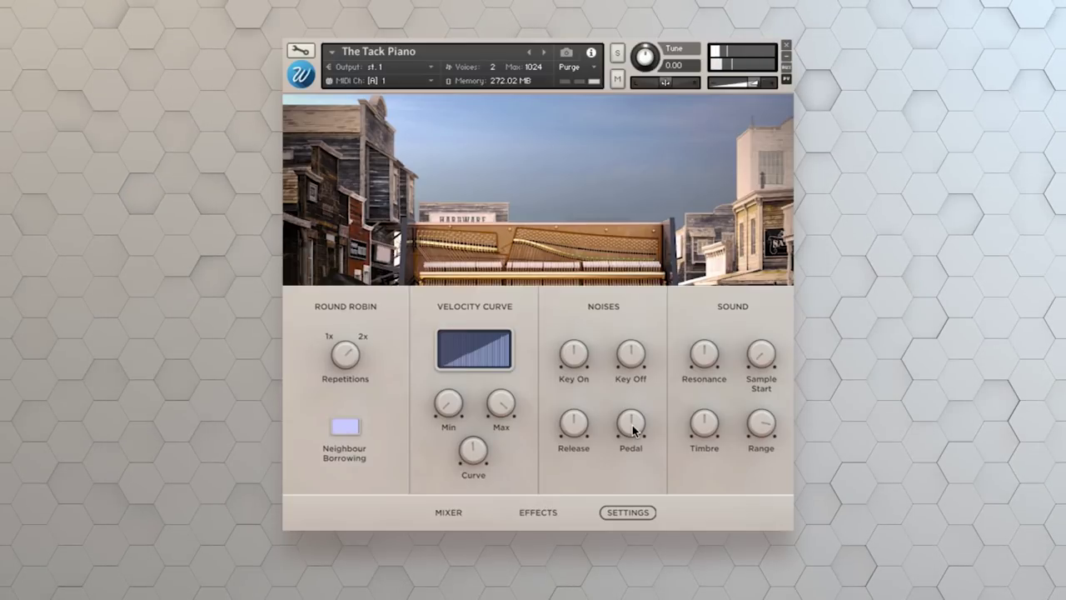
left_click_drag(633, 424, 635, 365)
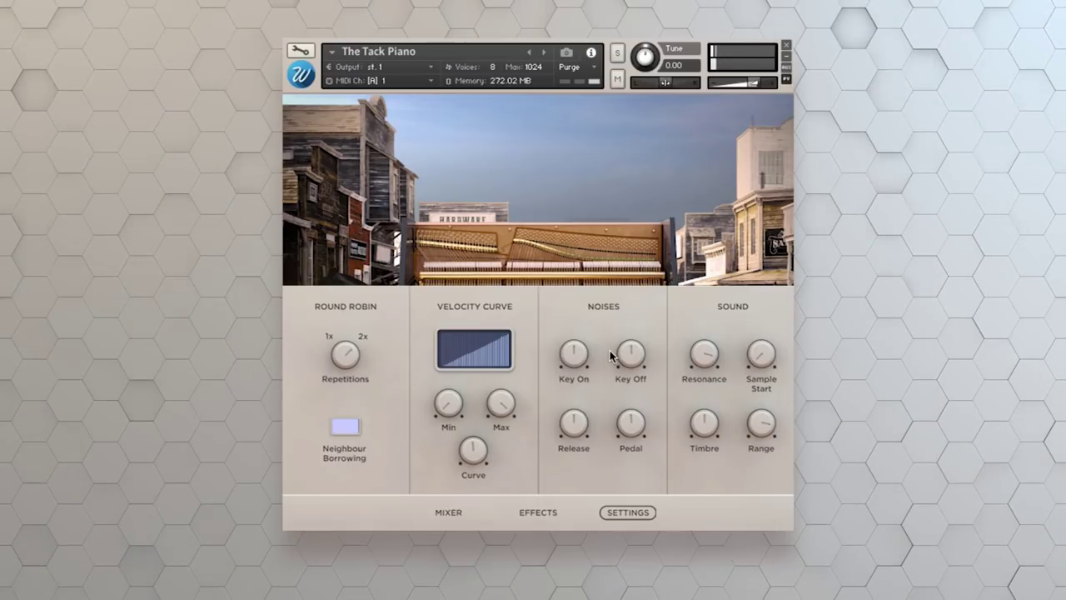
Step: Turn the Sound section's Resonance down slightly and lower Timbre toward 11 o'clock
left_click_drag(704, 348, 697, 397)
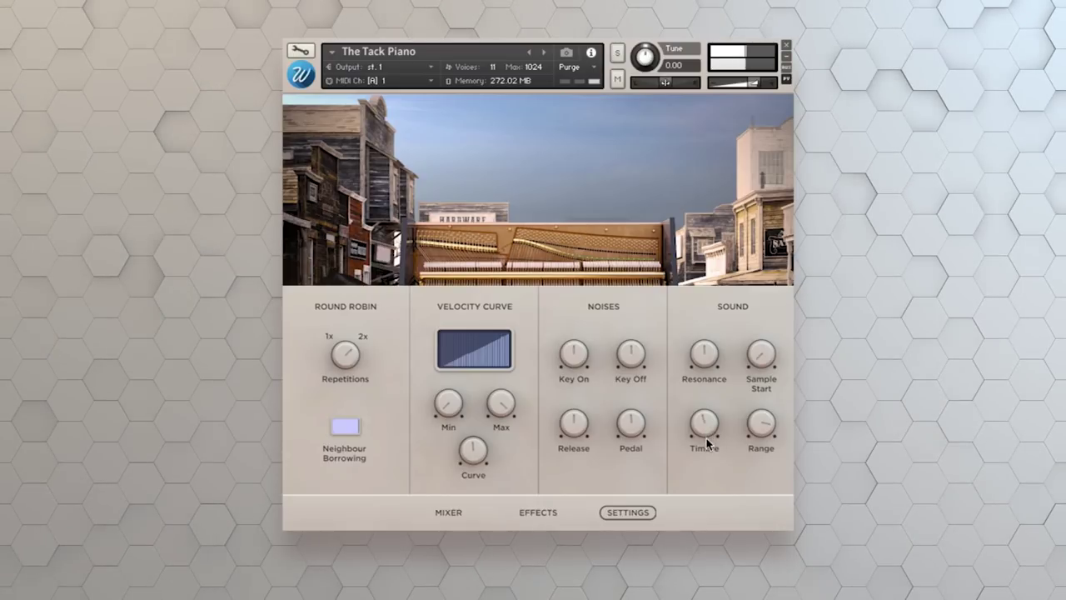
left_click_drag(708, 427, 714, 497)
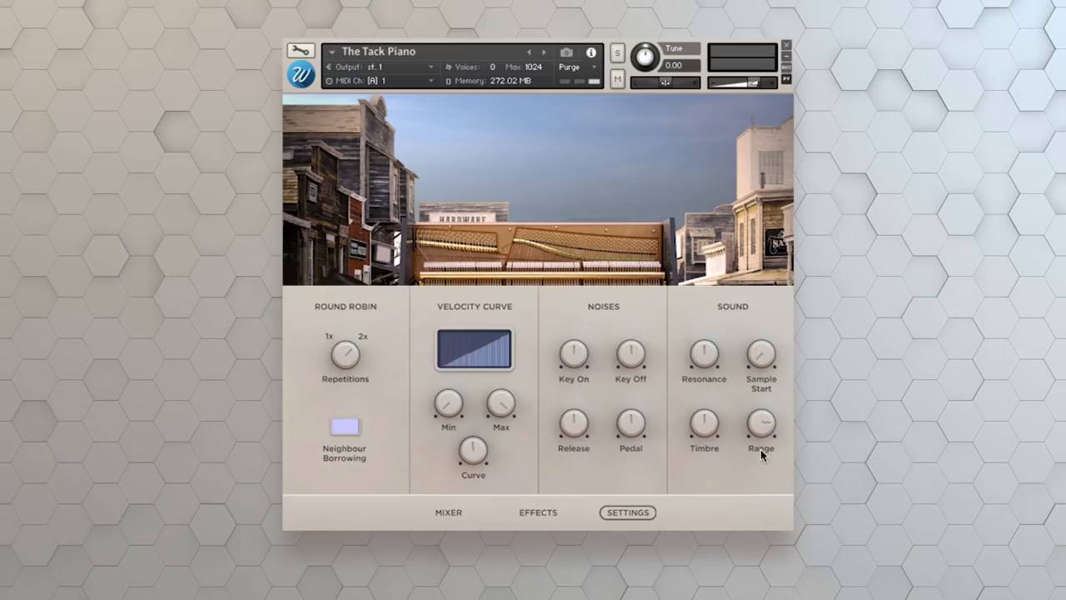
Step: Turn the Range knob down and nudge the header's master volume slightly lower
left_click_drag(760, 449, 763, 510)
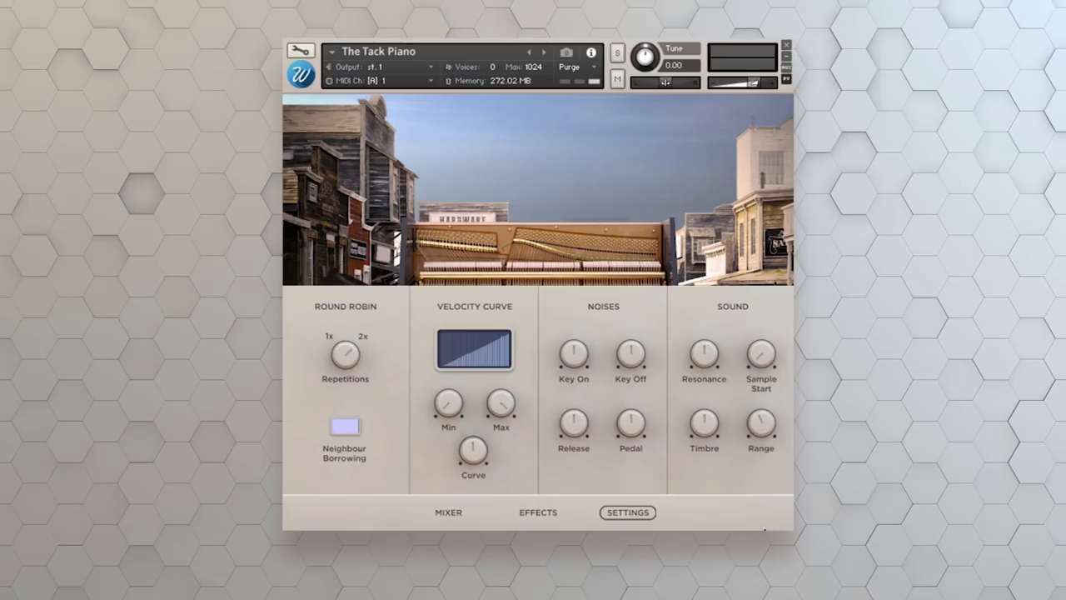
left_click_drag(754, 83, 744, 88)
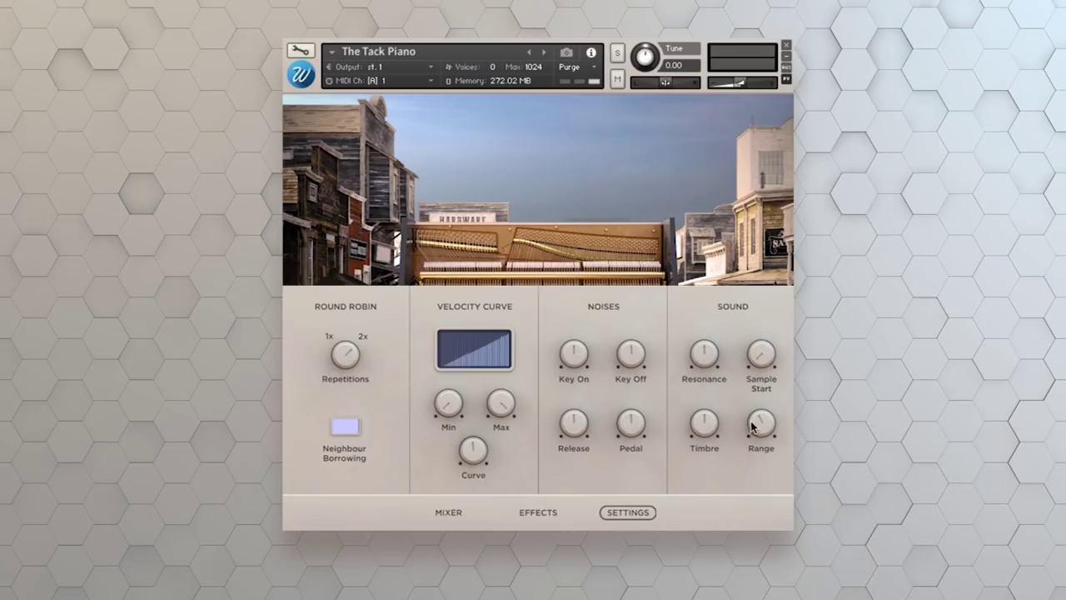
Step: Nudge the Range knob to a new value, then view the effects page
left_click_drag(752, 427, 777, 439)
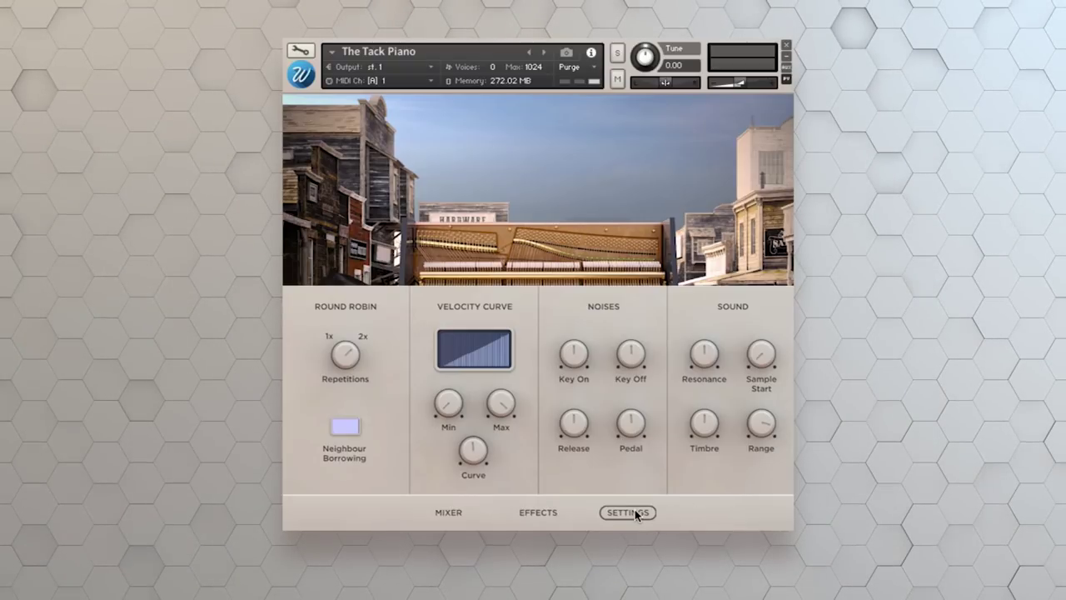
left_click(537, 513)
Step: Glance at the four-channel mixer page, then return to the Settings page
left_click(463, 511)
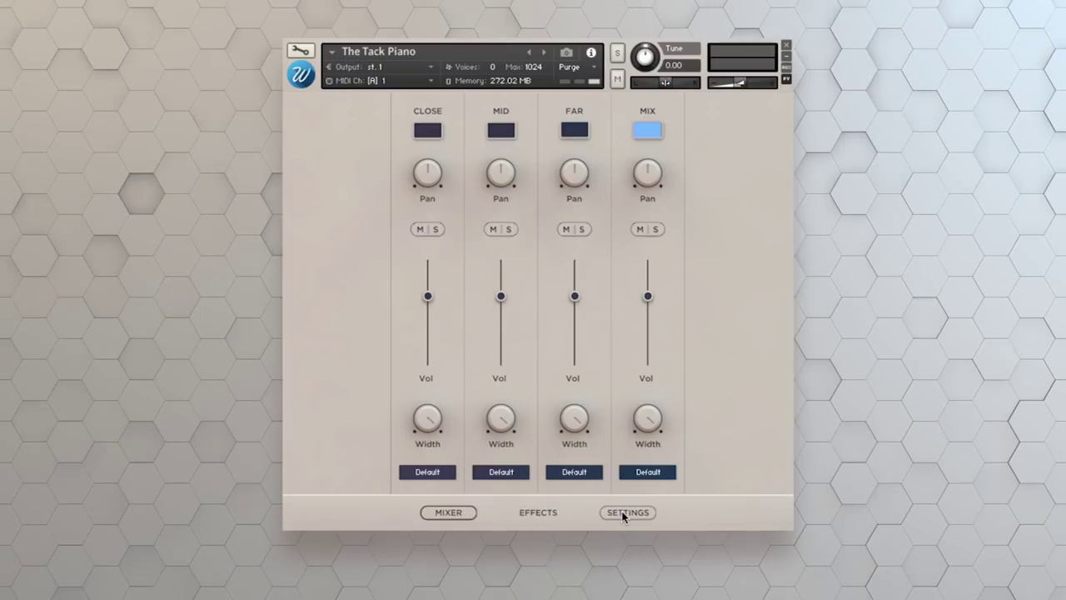
left_click(622, 510)
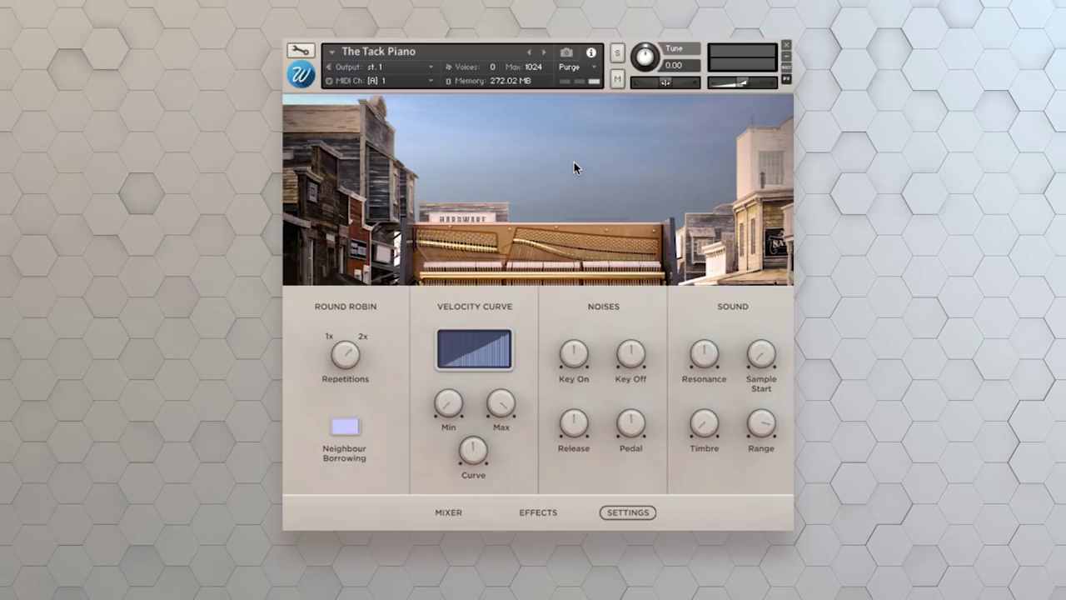
Step: Open the snapshot controls and save a new snapshot named 'Banjo Like'
left_click(566, 53)
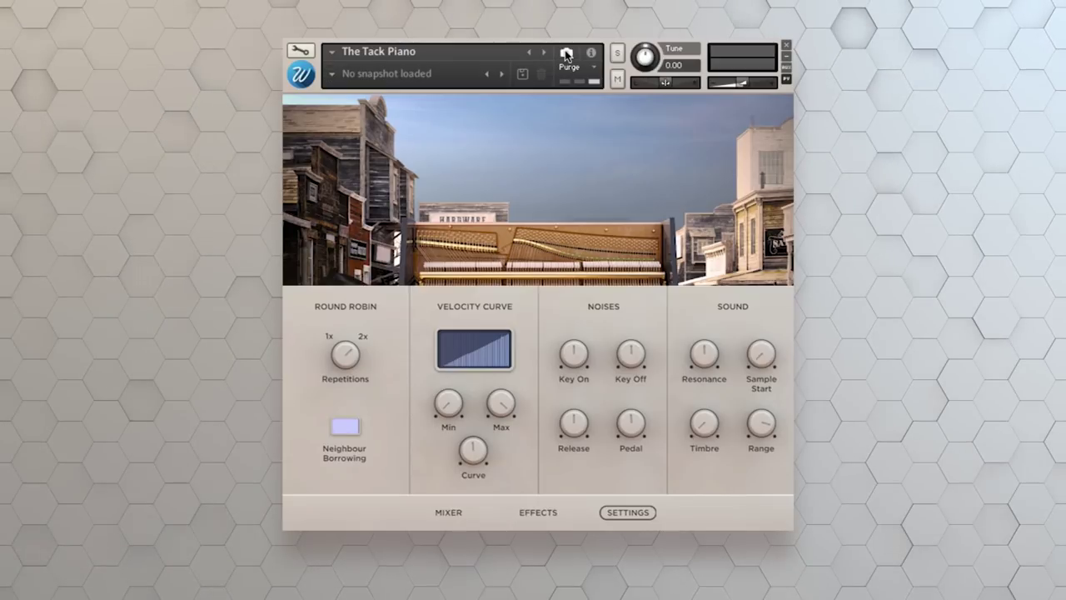
left_click(522, 75)
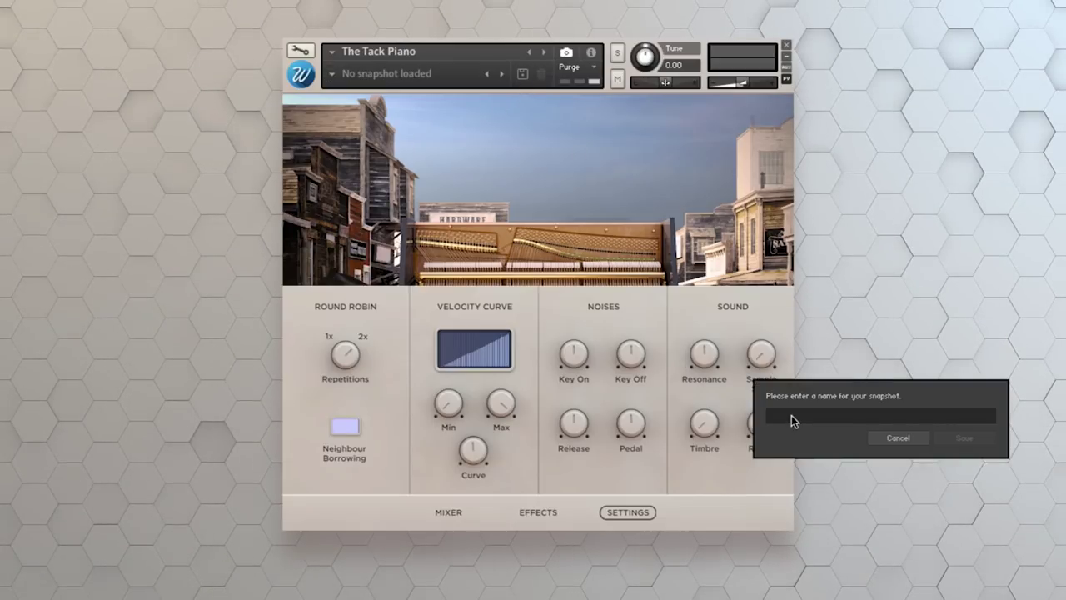
type("Banj")
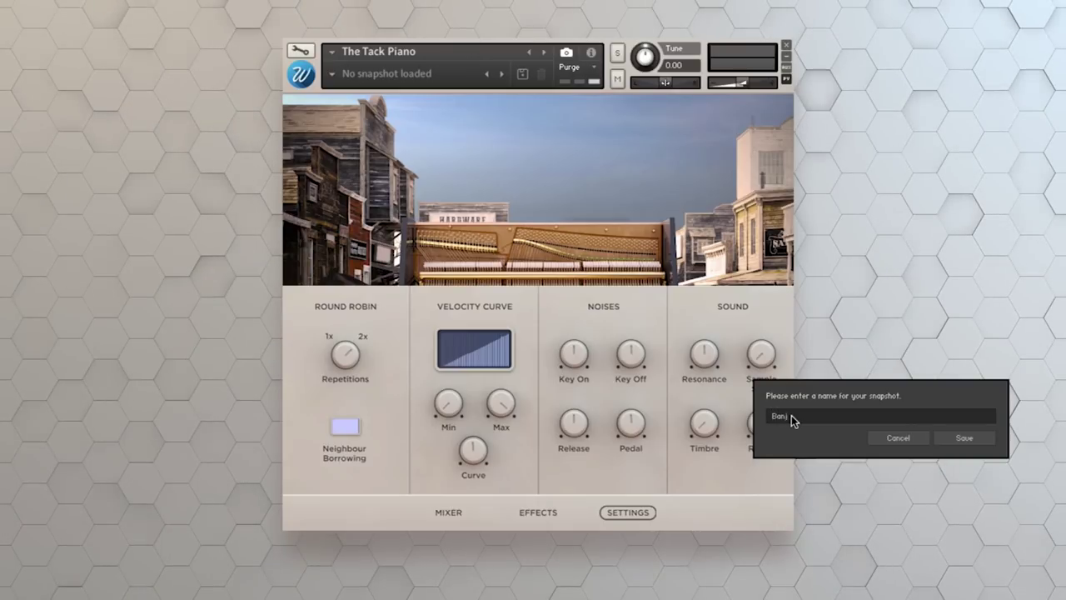
type("o Like")
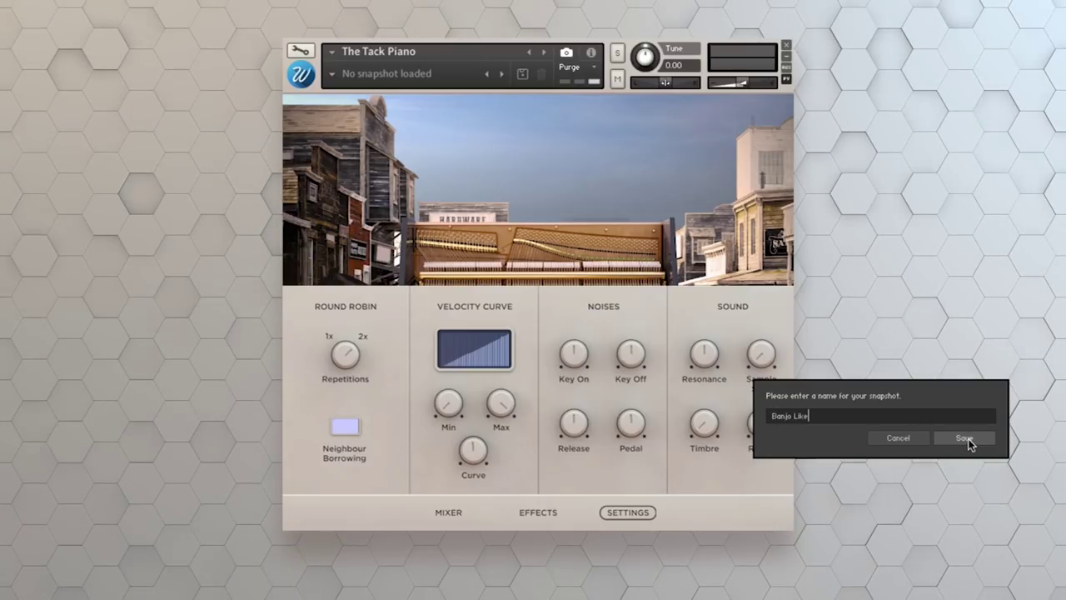
left_click(966, 439)
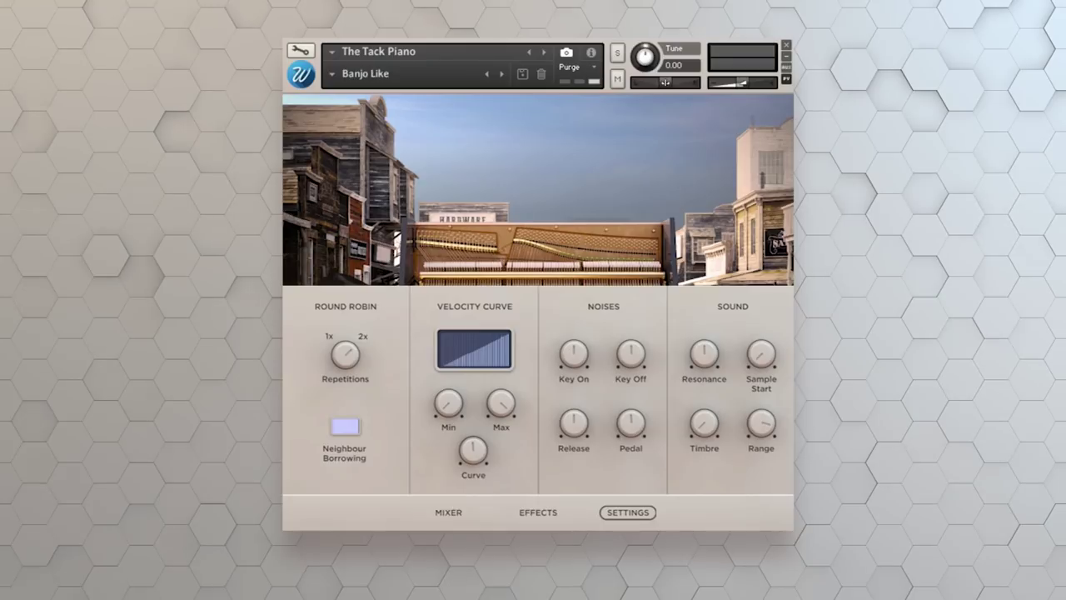
Step: Nudge the master volume up slightly so it reads 0.3
left_click_drag(743, 85, 752, 88)
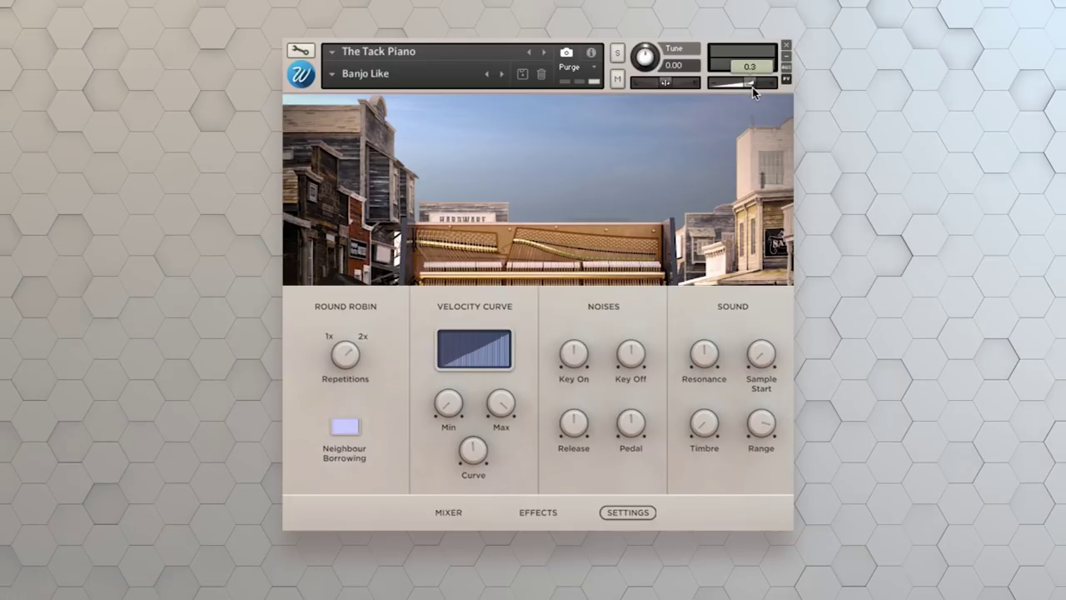